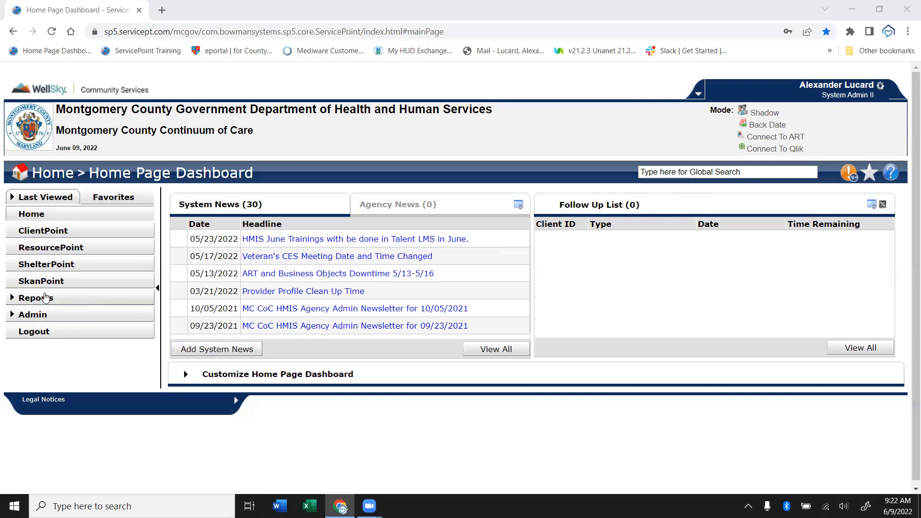
# - Launch SAP BusinessObjects from the custom reports on the Report Dashboard
pyautogui.click(45, 298)
pyautogui.scroll(-9, 455, 283)
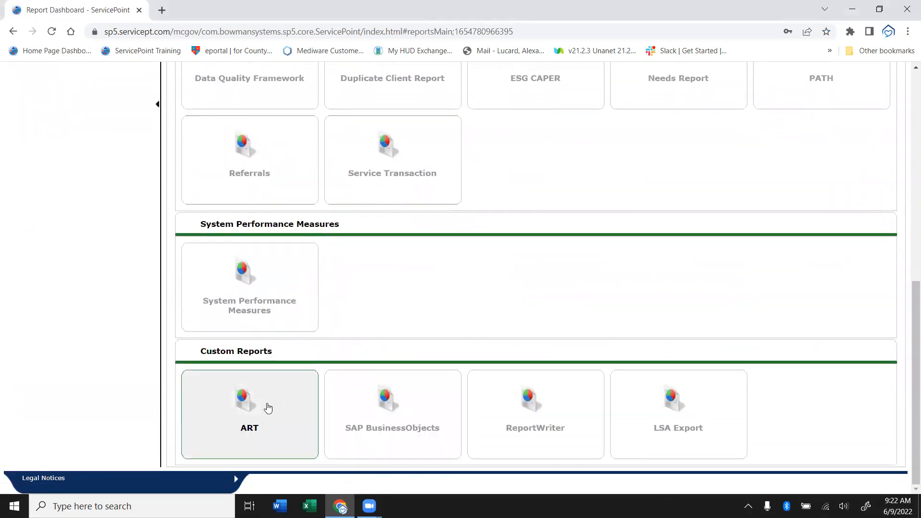
pyautogui.scroll(9, 394, 379)
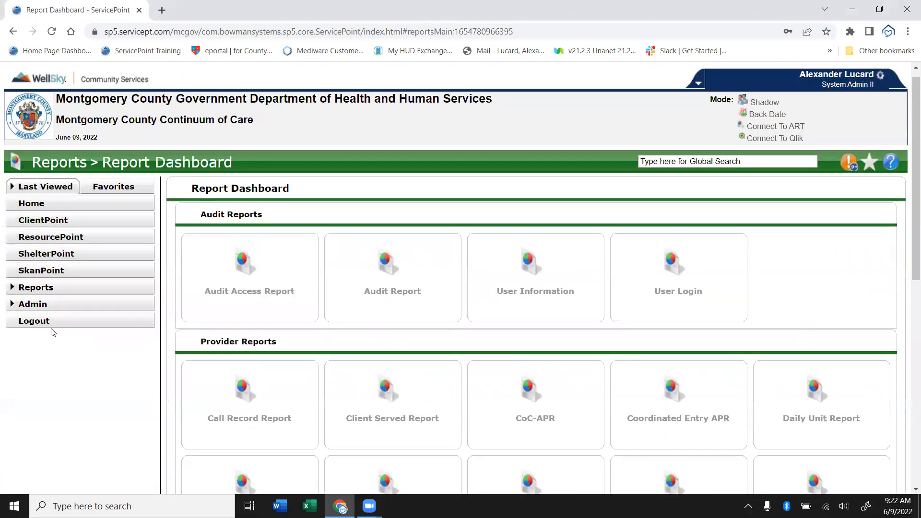
pyautogui.click(11, 287)
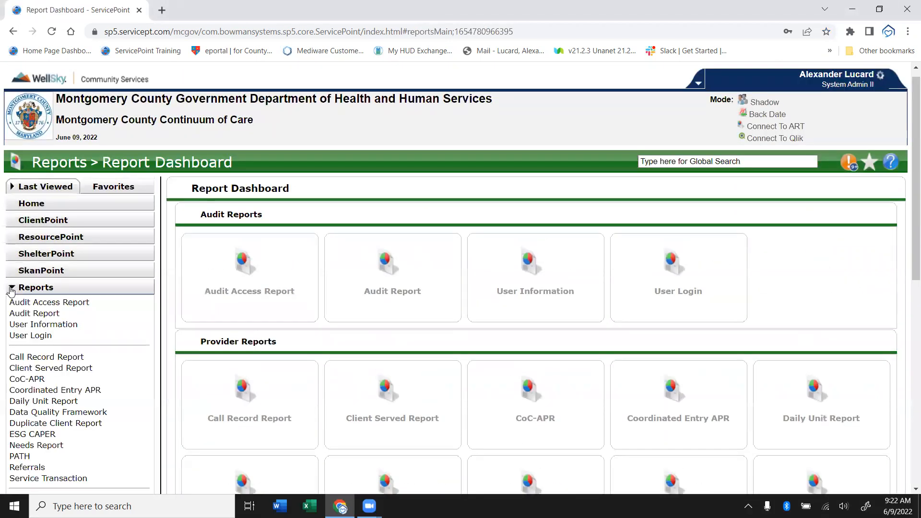
pyautogui.scroll(-2, 10, 290)
pyautogui.scroll(-4, 11, 292)
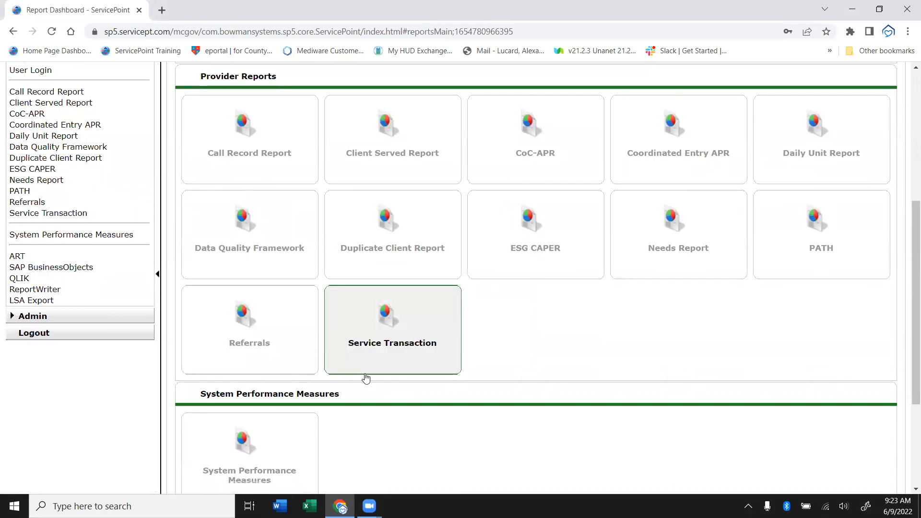
pyautogui.scroll(-4, 366, 379)
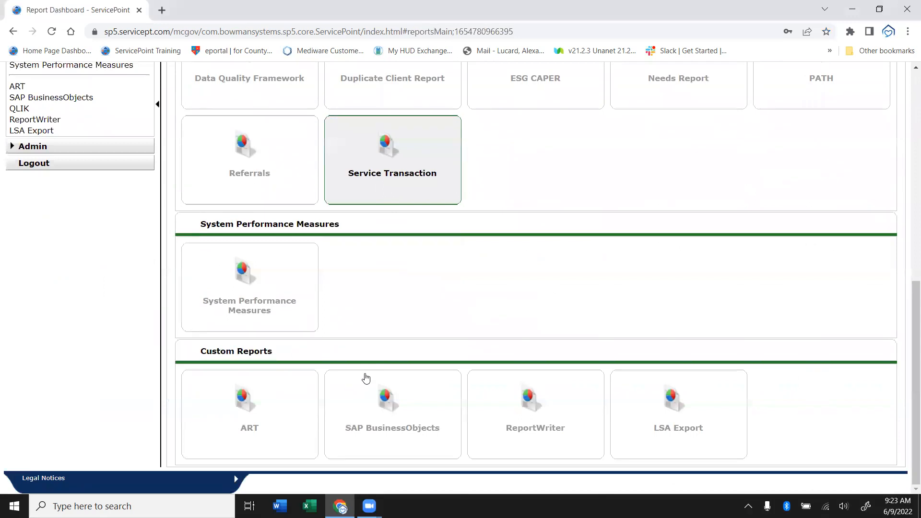
pyautogui.click(365, 377)
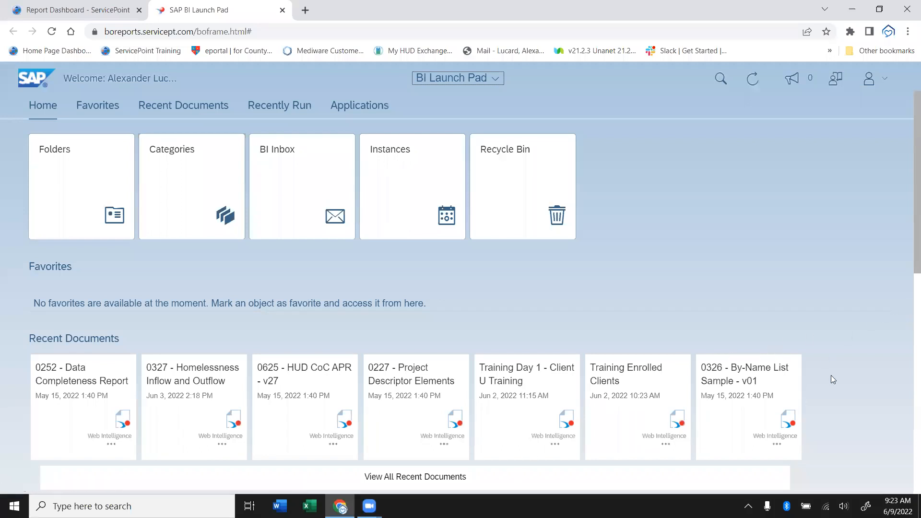
# - Open the launch pad's folder browser and show the contents of Public Folders with its subfolders expanded
pyautogui.scroll(-3, 907, 266)
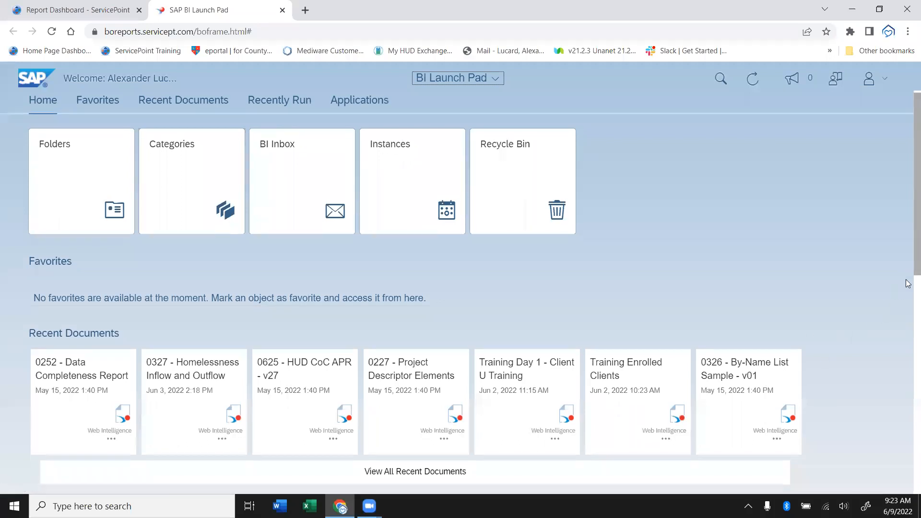
pyautogui.scroll(3, 905, 246)
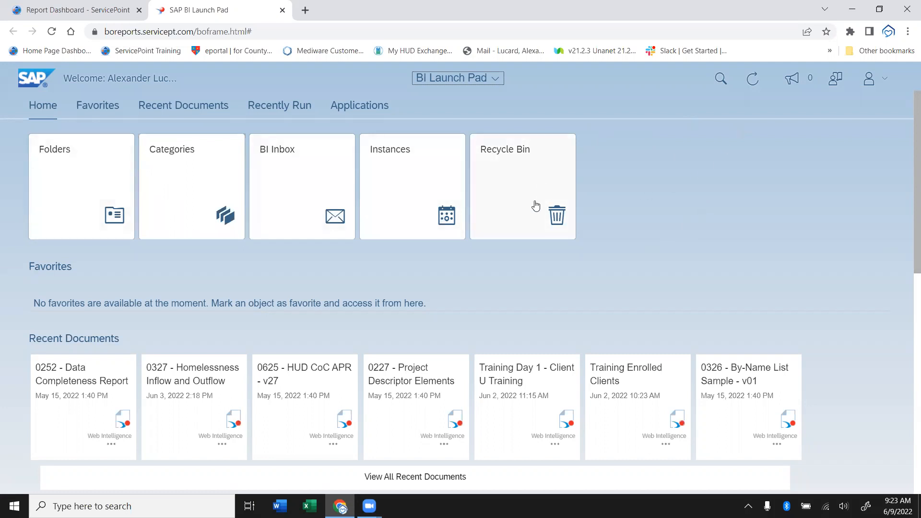
pyautogui.scroll(-3, 906, 201)
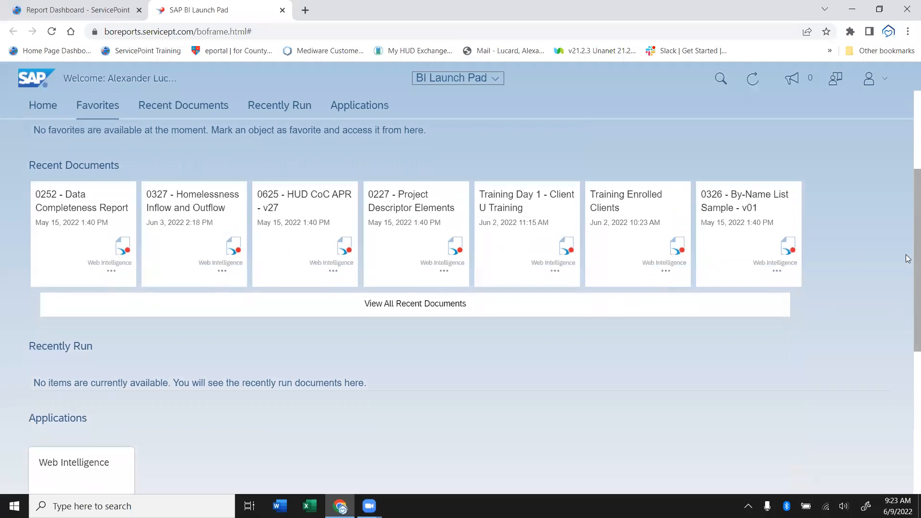
pyautogui.scroll(3, 908, 192)
pyautogui.scroll(1, 908, 178)
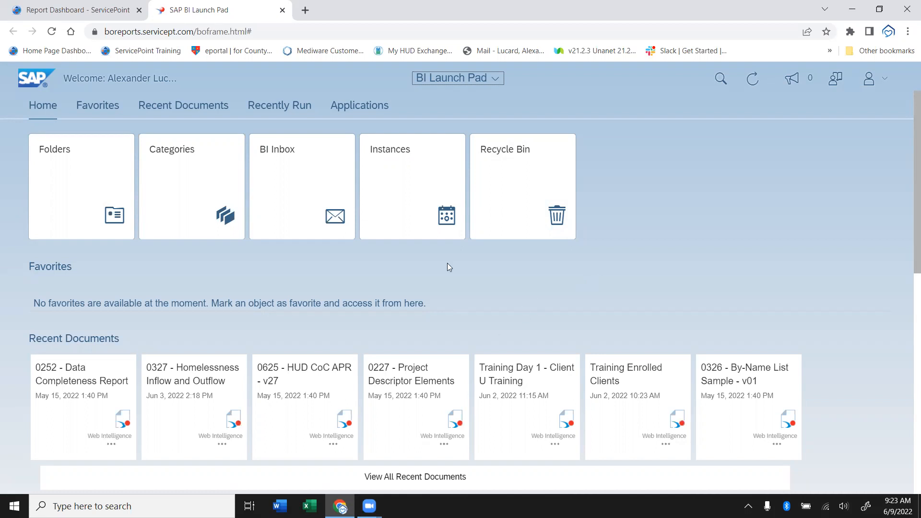
pyautogui.click(80, 171)
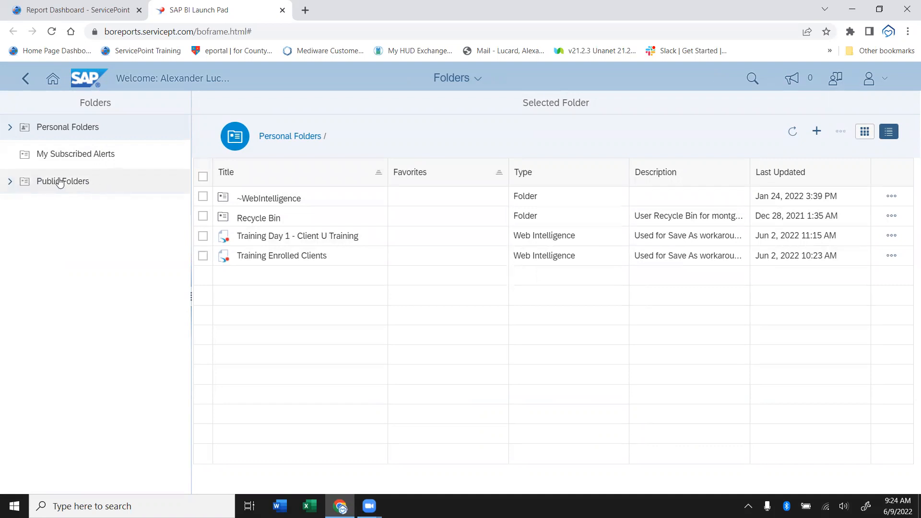
pyautogui.click(10, 184)
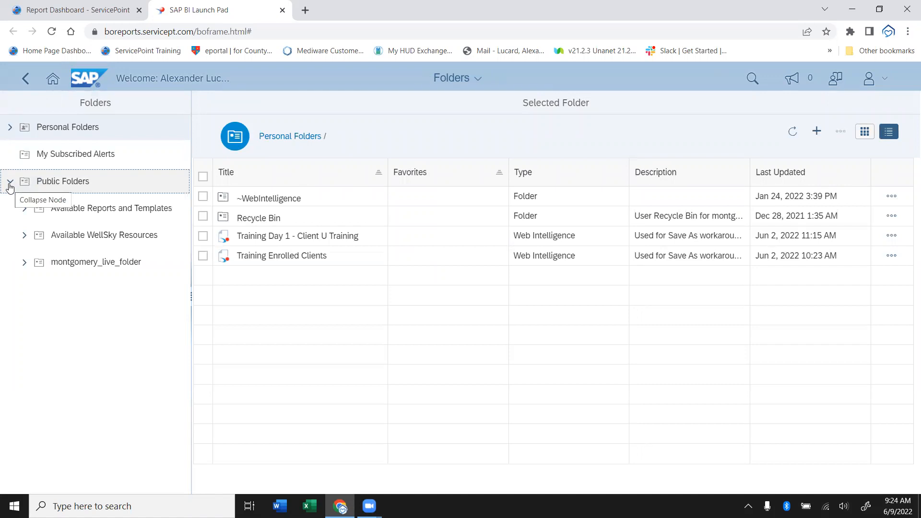
pyautogui.click(9, 184)
pyautogui.click(59, 184)
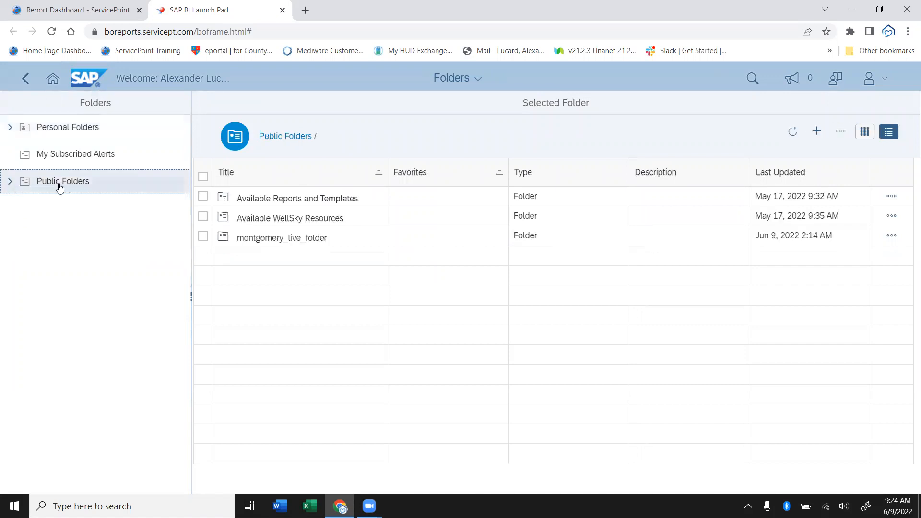
pyautogui.click(9, 185)
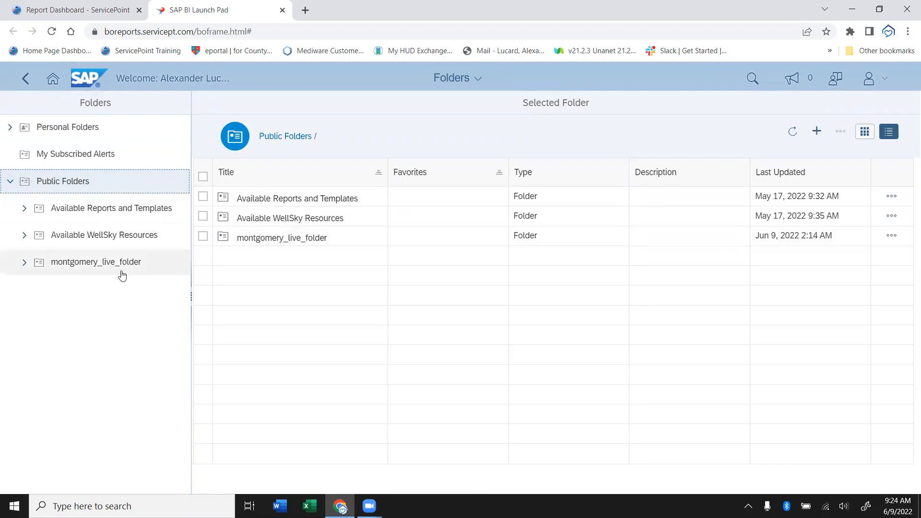
# - Open montgomery_live_folder and browse its report folders
pyautogui.click(268, 244)
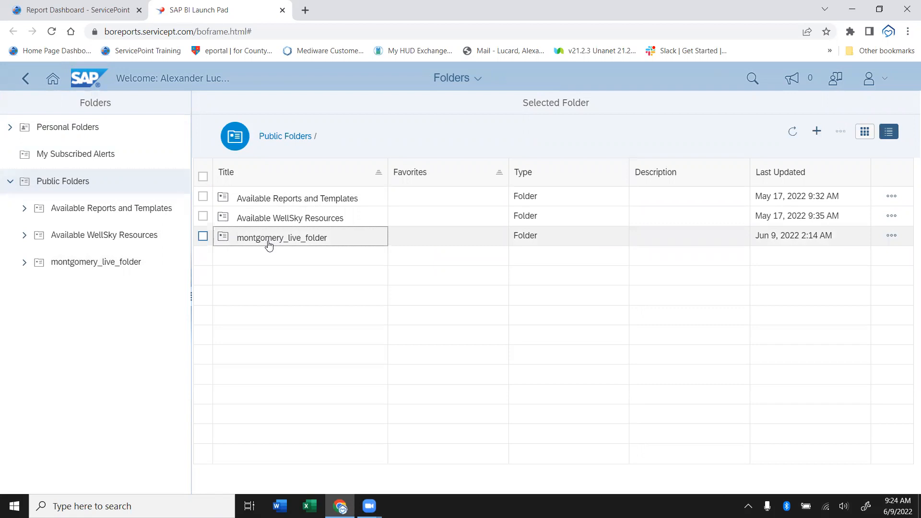
pyautogui.doubleClick(269, 244)
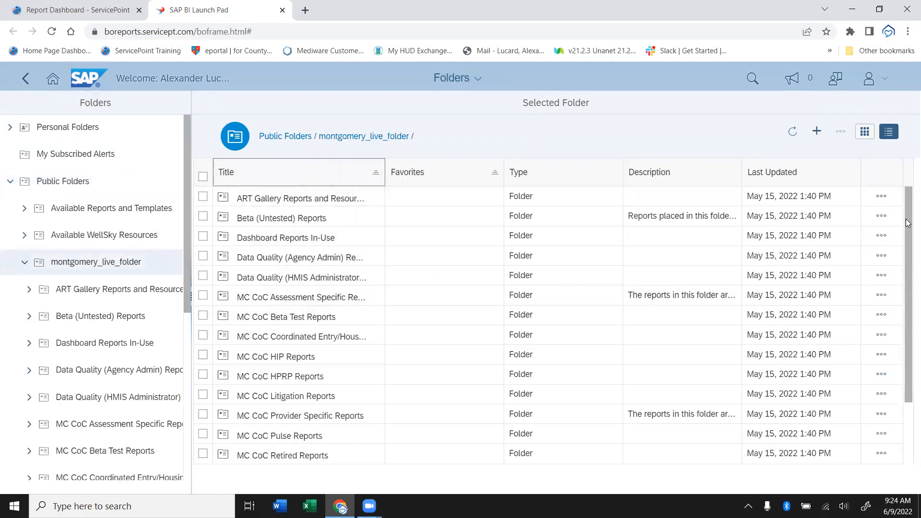
pyautogui.scroll(-2, 729, 341)
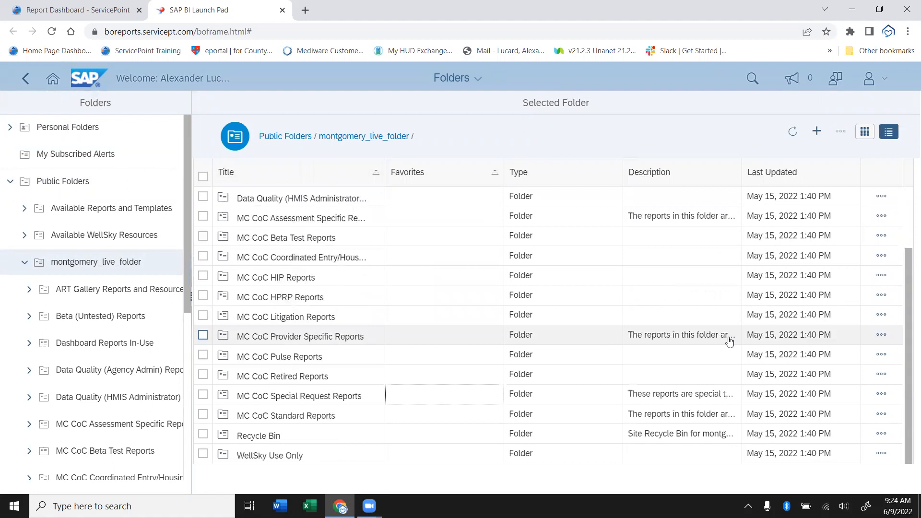
pyautogui.scroll(1, 729, 342)
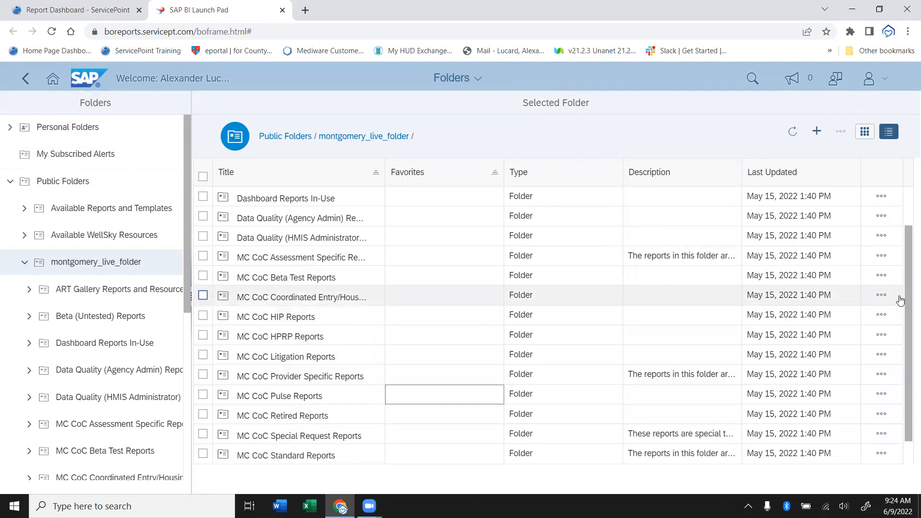
pyautogui.moveTo(909, 299); pyautogui.dragTo(905, 243)
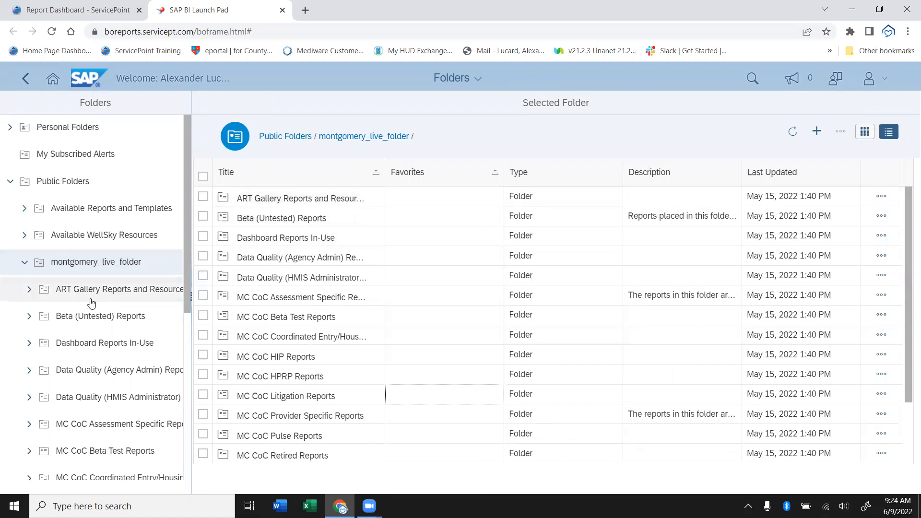
# - Open the 0252 - Data Completeness Report Card from the ART Gallery Reports folder inside ART Gallery Reports and Resources
pyautogui.click(250, 204)
pyautogui.doubleClick(250, 204)
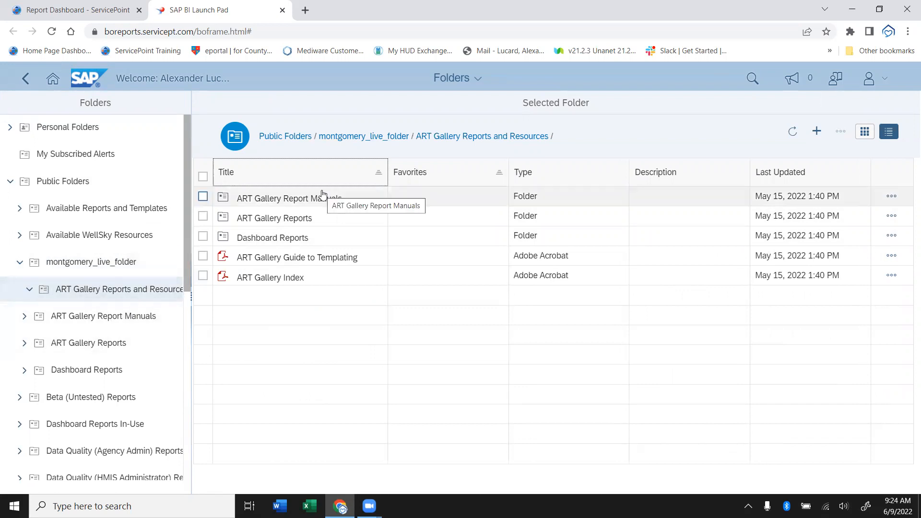
pyautogui.click(271, 221)
pyautogui.click(271, 221)
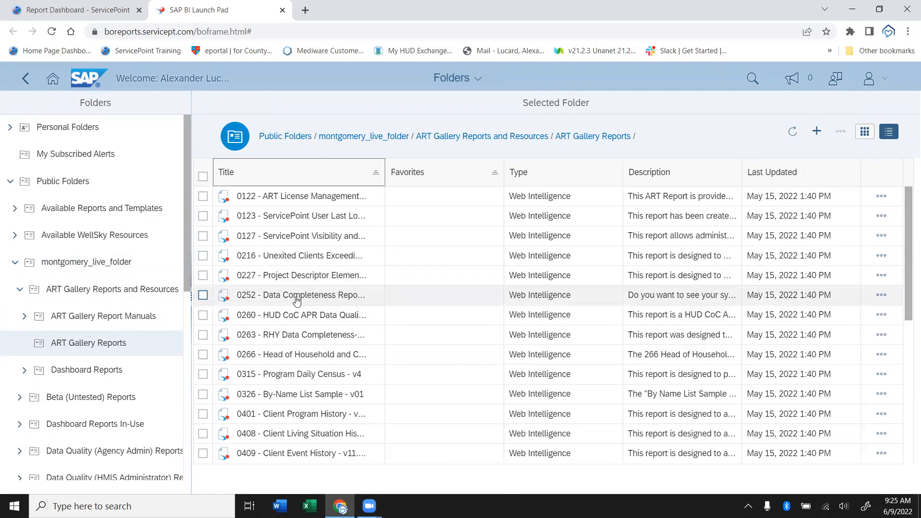
pyautogui.click(279, 296)
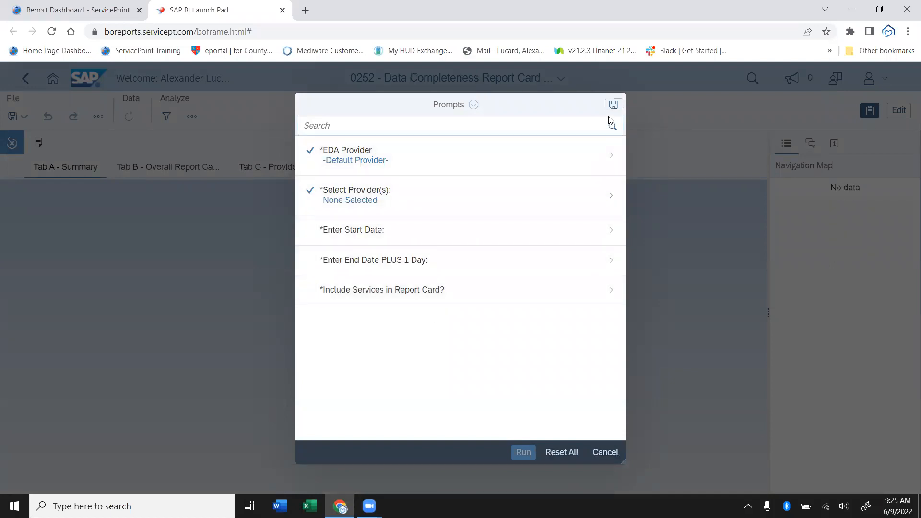
# - Load the provider list for the Select Provider(s) prompt and select American Inn COVID Response Shelter/Hotel (DHHS) ES-IND(356), Ashmore (MCCH) PSH-Ind(123) and Bethesda Cares (BC) SO-Ind(83)
pyautogui.click(470, 208)
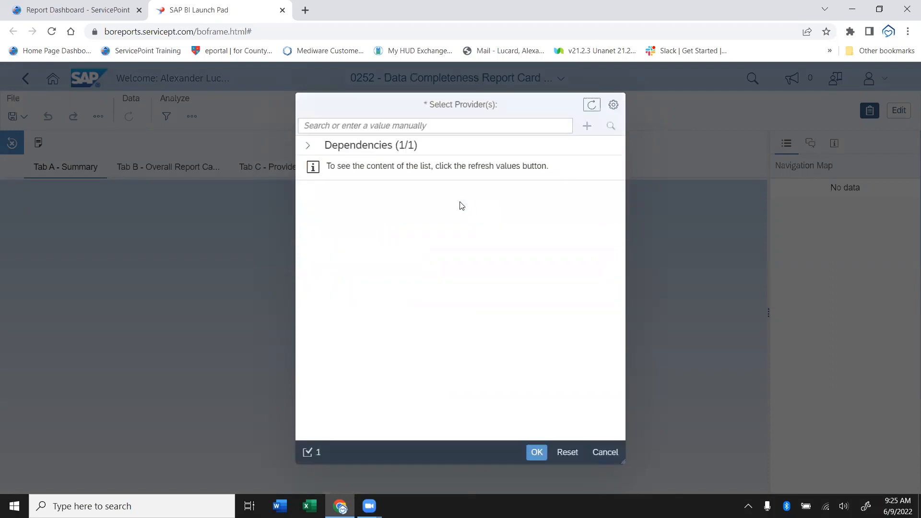
pyautogui.click(307, 146)
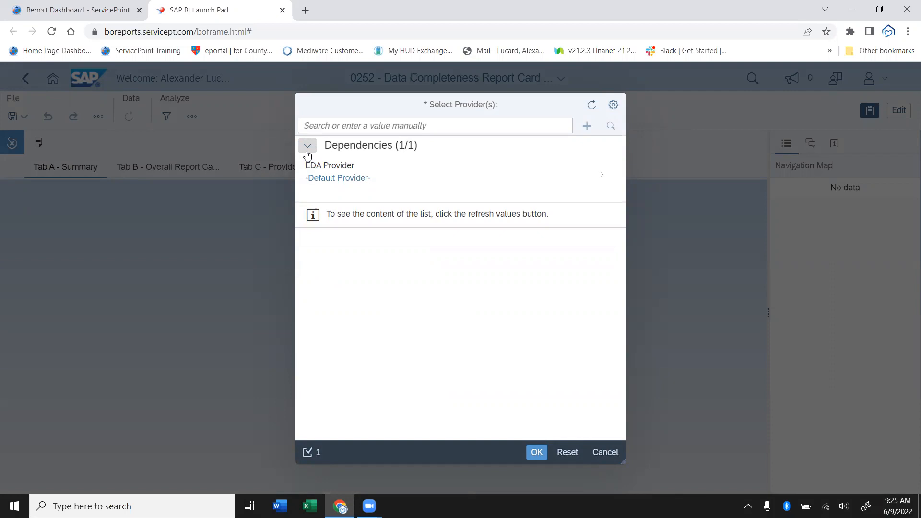
pyautogui.click(307, 152)
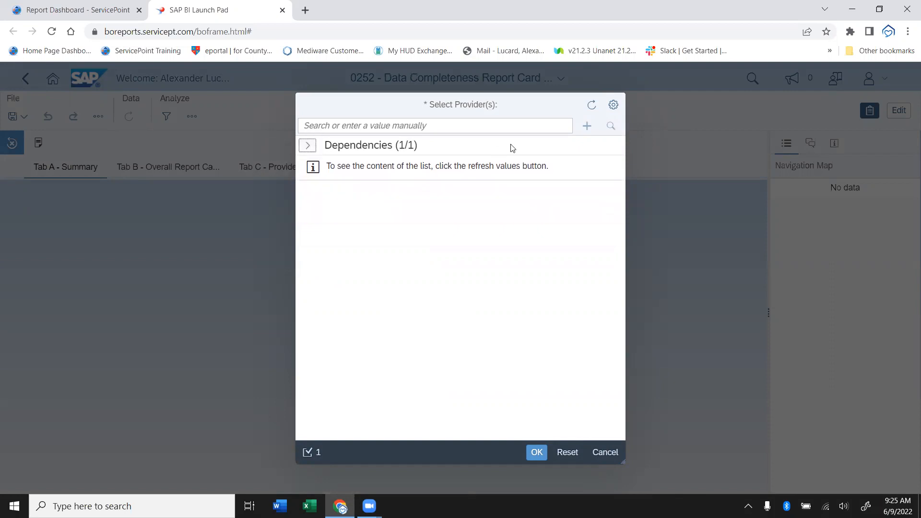
pyautogui.click(585, 107)
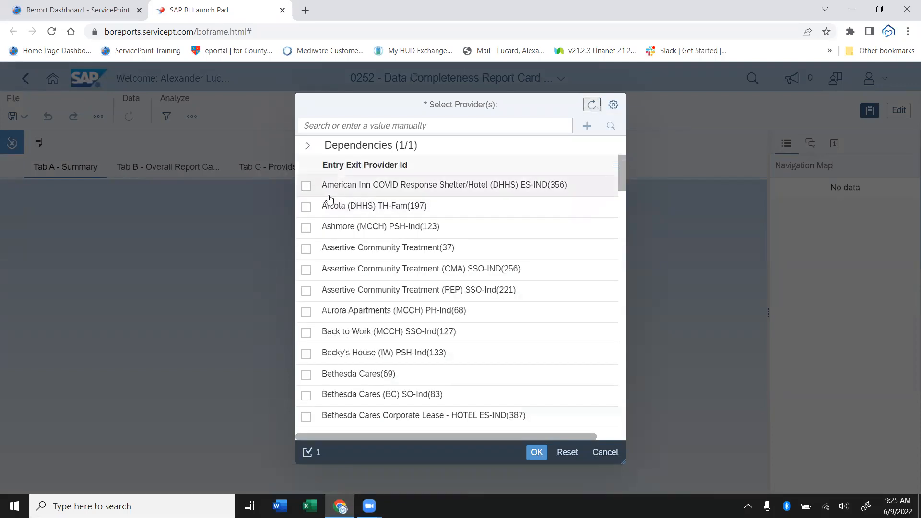
pyautogui.click(306, 186)
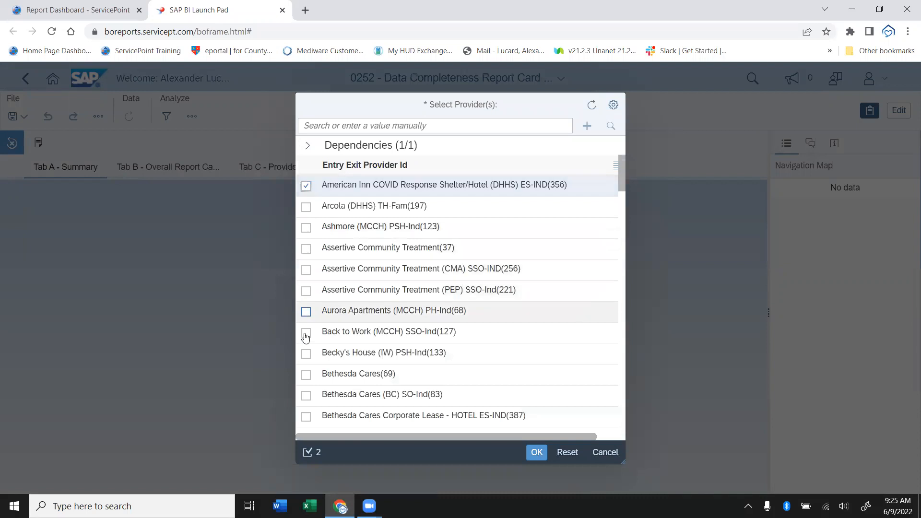
pyautogui.click(306, 227)
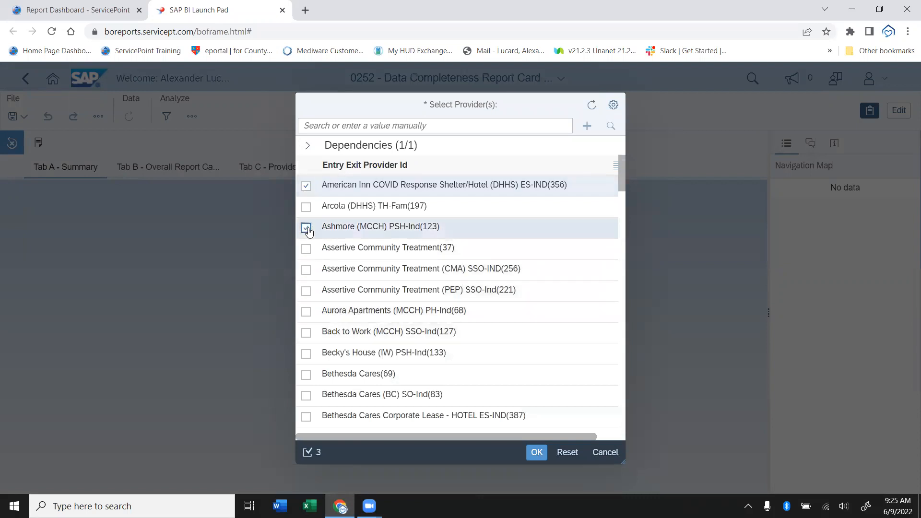
pyautogui.click(306, 396)
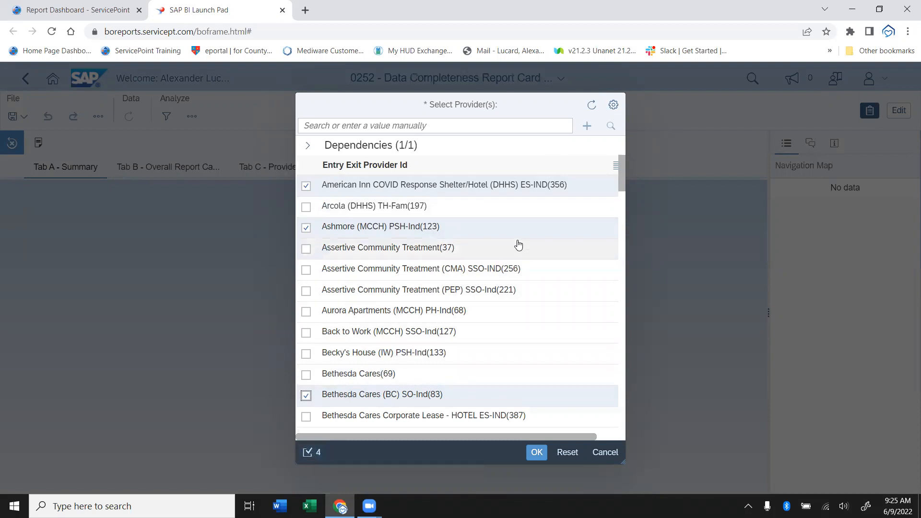
# - Remove the None Selected entry from the chosen provider values and apply the provider selection
pyautogui.click(313, 461)
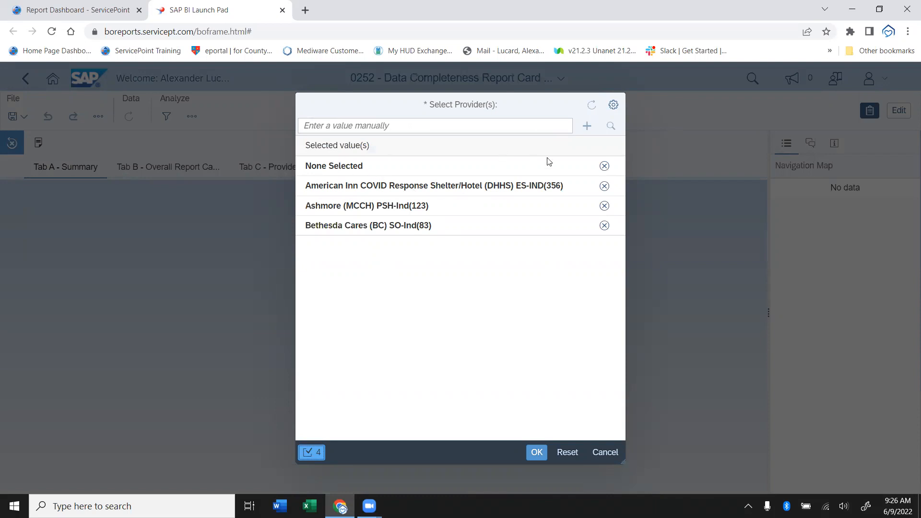
pyautogui.click(605, 167)
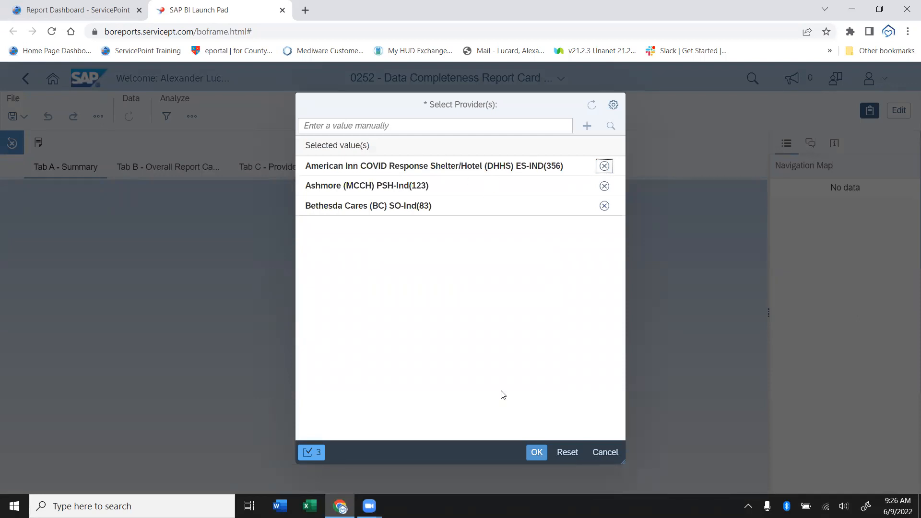
pyautogui.click(533, 453)
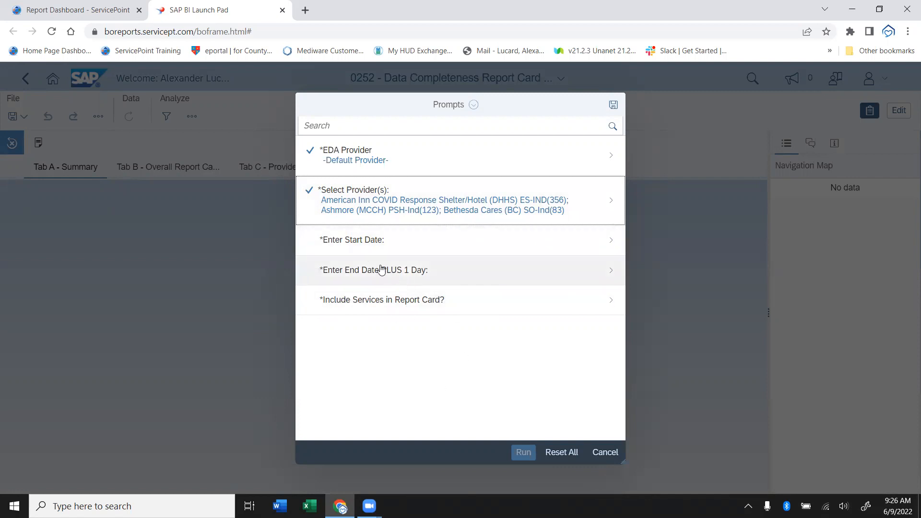
# - Set the Enter Start Date prompt to 5/1/2022 12:00:00 AM using the date picker and apply it
pyautogui.click(369, 244)
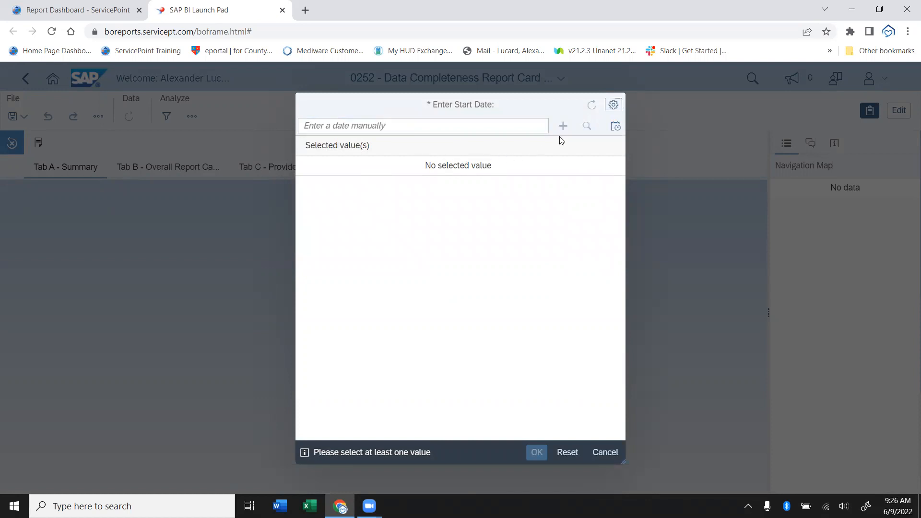
pyautogui.click(614, 127)
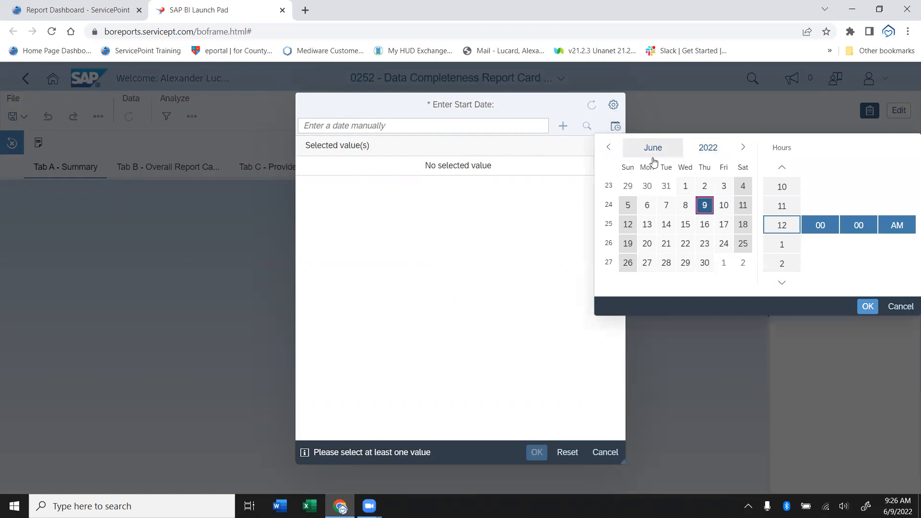
pyautogui.click(608, 148)
pyautogui.click(630, 187)
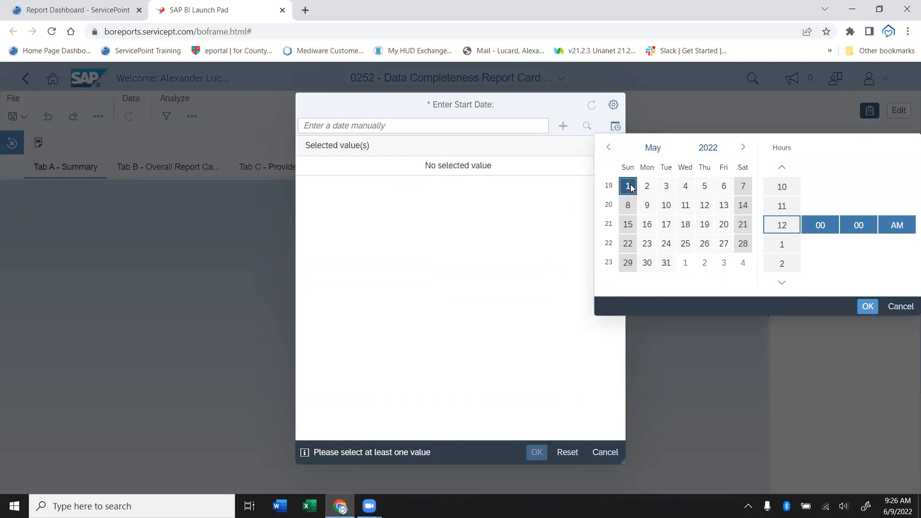
pyautogui.click(868, 308)
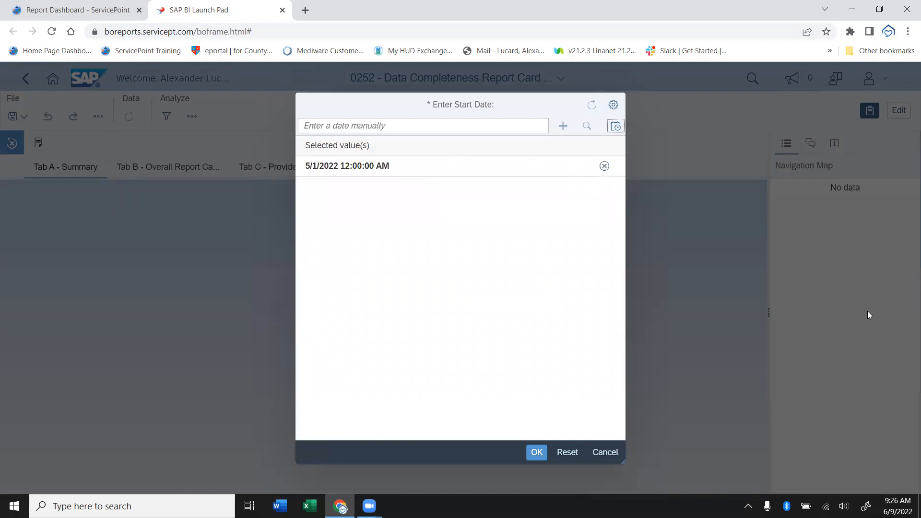
pyautogui.click(537, 453)
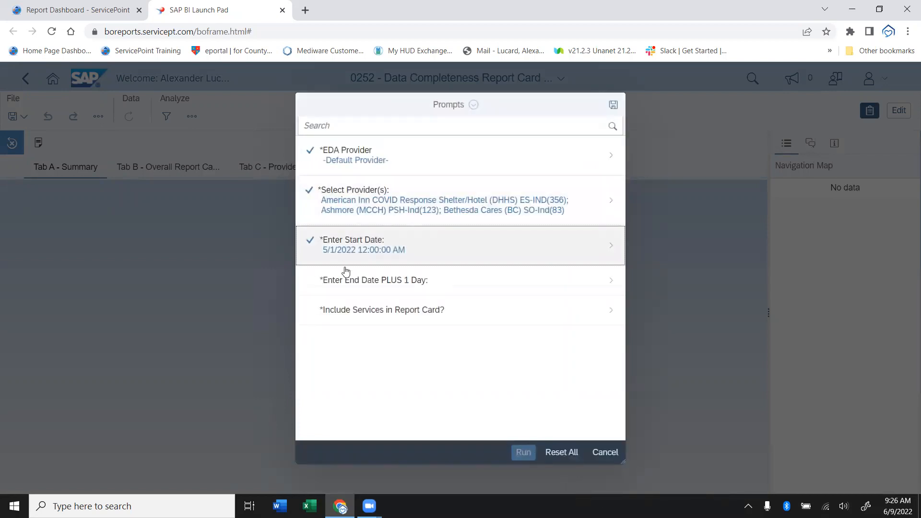
# - Set the Enter End Date PLUS 1 Day prompt to 6/1/2022 12:00:00 AM using the date picker and apply it
pyautogui.click(383, 282)
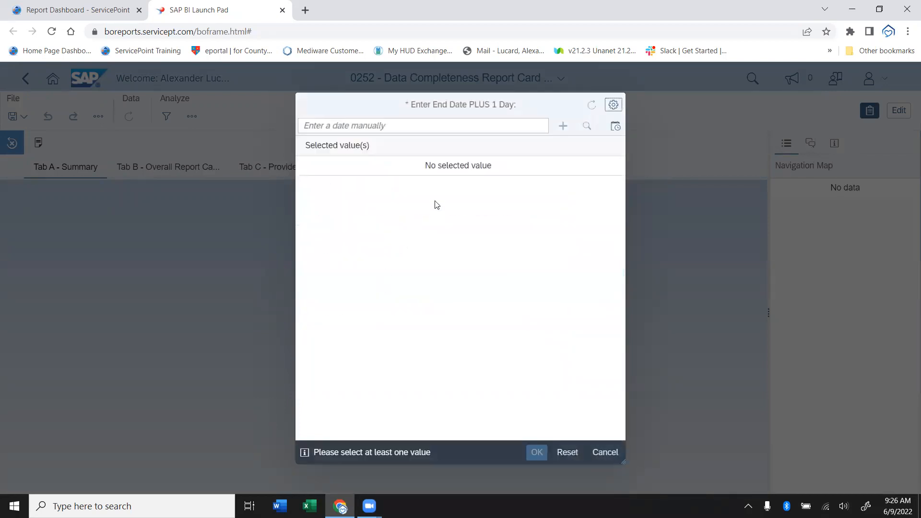
pyautogui.click(615, 130)
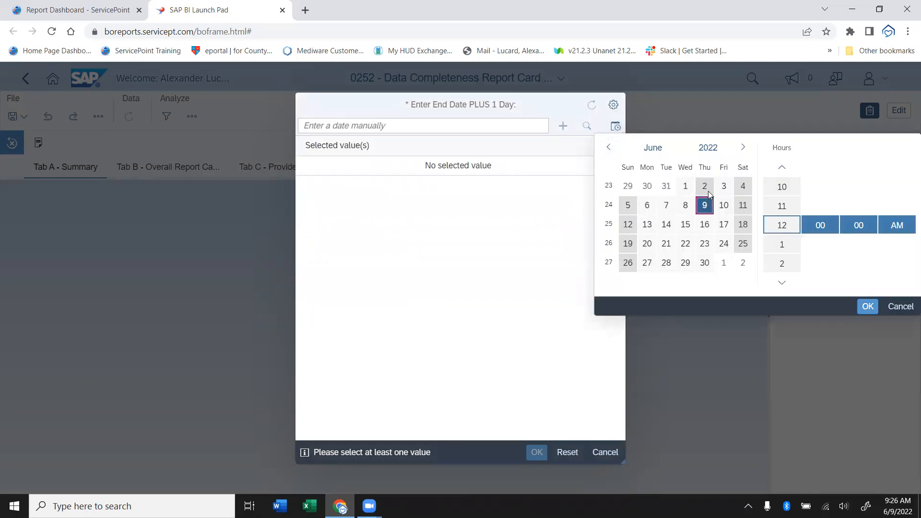
pyautogui.click(684, 189)
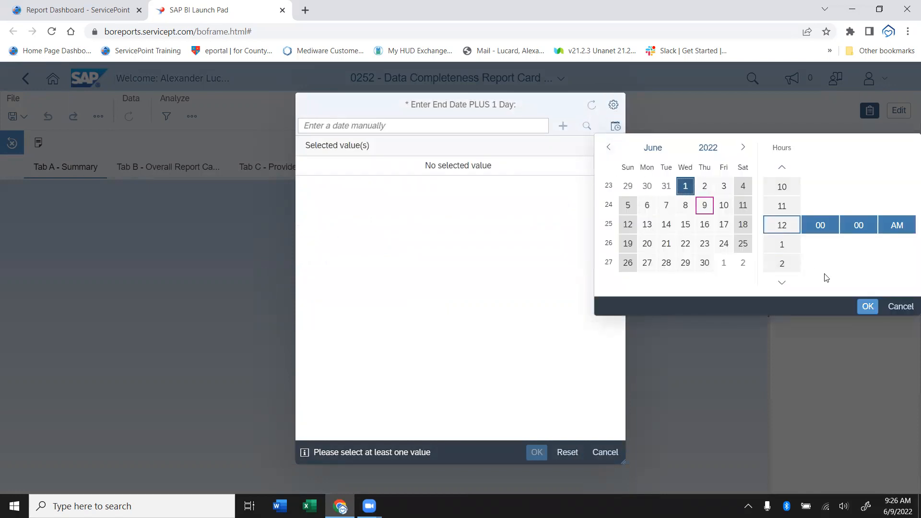
pyautogui.click(865, 306)
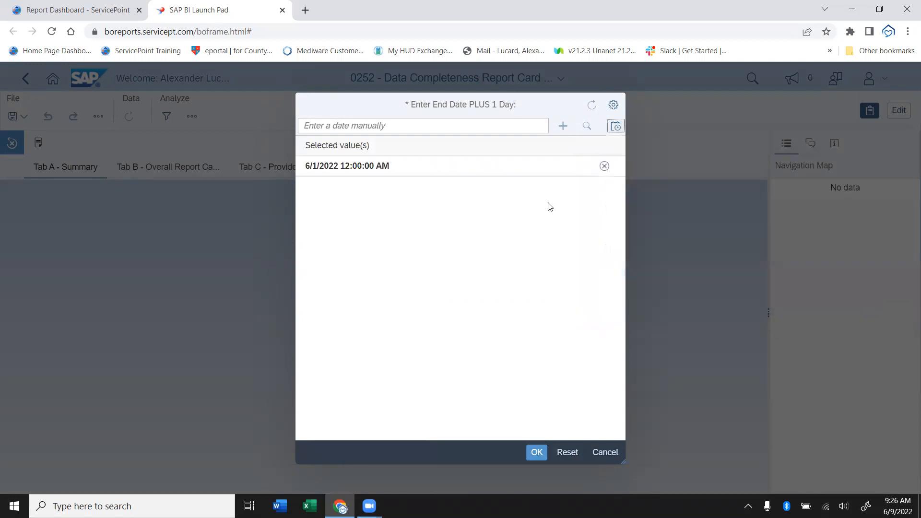
pyautogui.click(537, 453)
# - Answer No to the Include Services in Report Card? prompt and run the report
pyautogui.click(393, 325)
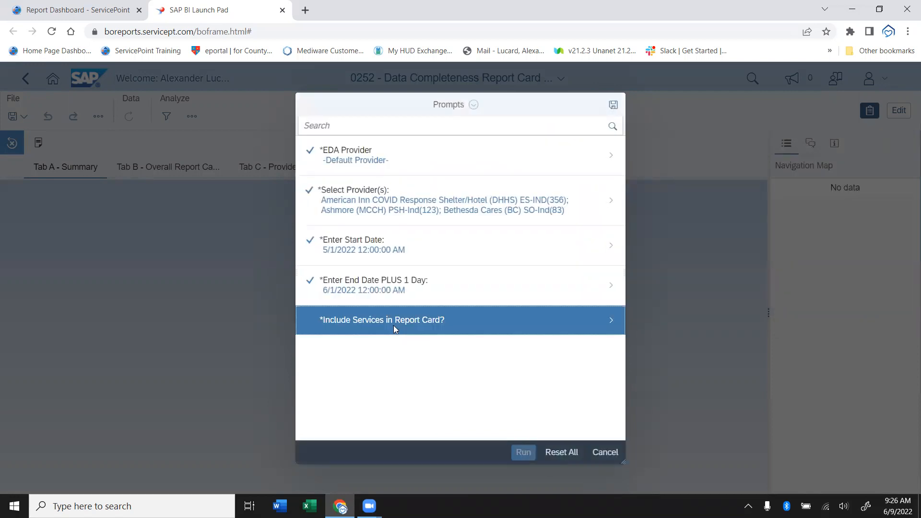
pyautogui.click(306, 186)
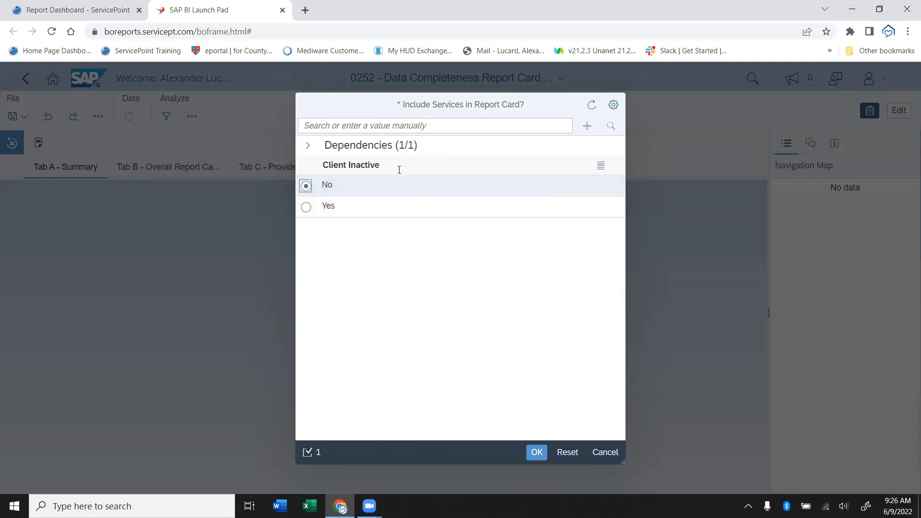
pyautogui.click(600, 166)
pyautogui.click(536, 161)
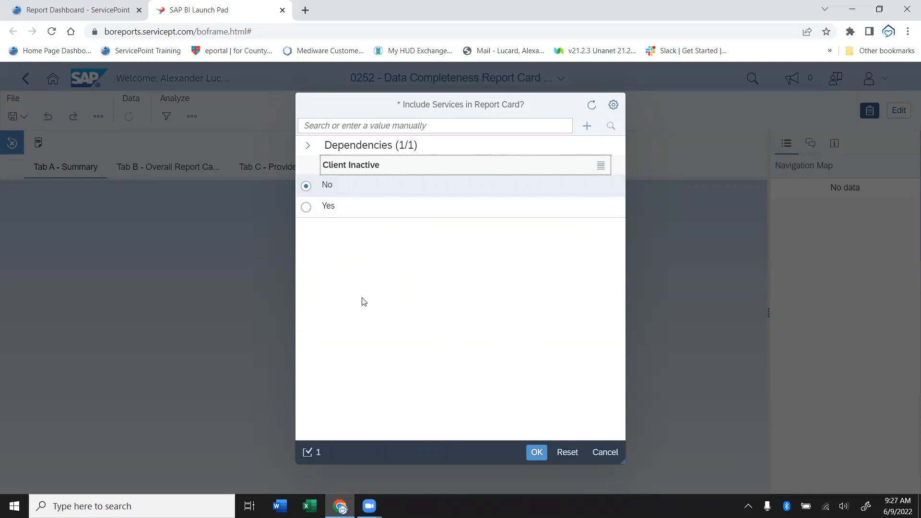
pyautogui.click(536, 455)
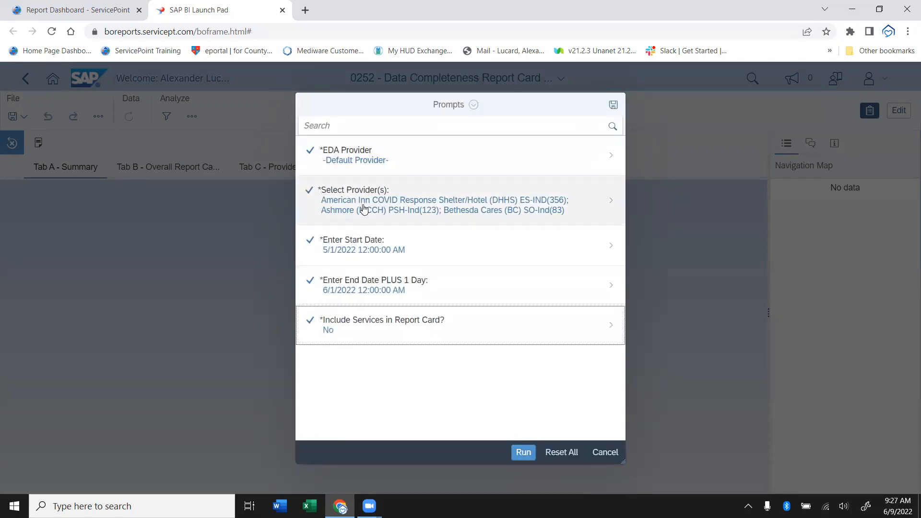
pyautogui.click(524, 454)
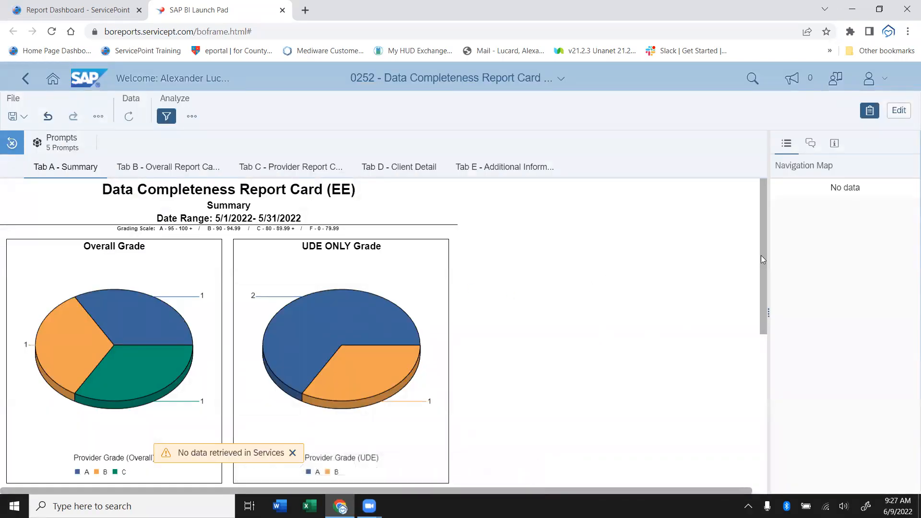
# - Review the report's Overall Report Card, Provider Report Card and Additional Information sheets, and dismiss the services notice
pyautogui.moveTo(766, 264); pyautogui.dragTo(730, 257)
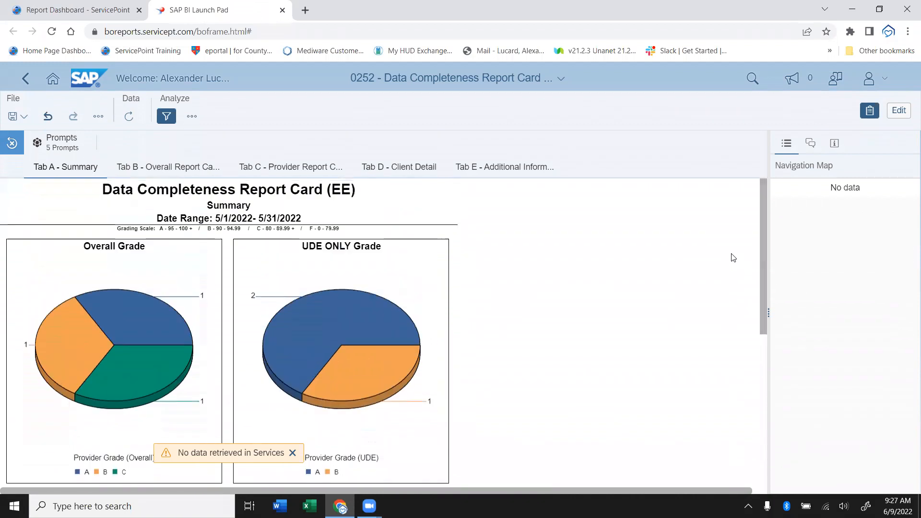
pyautogui.click(152, 167)
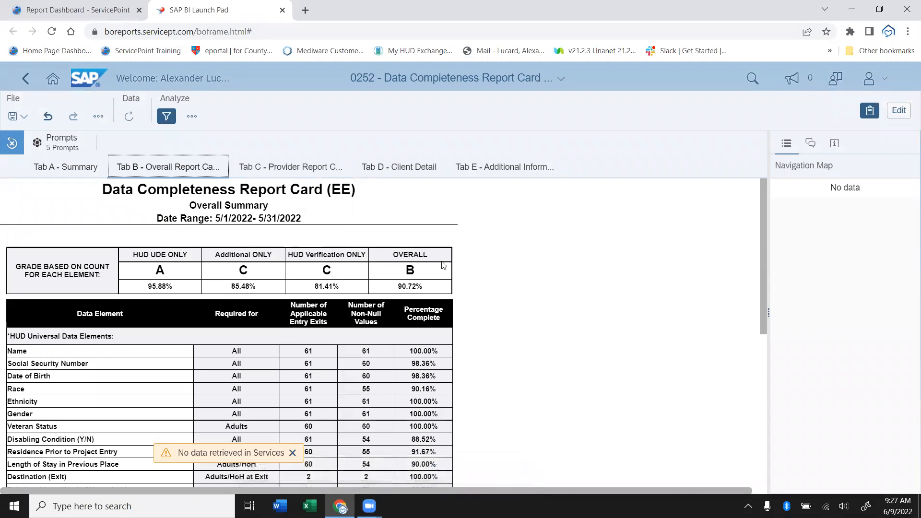
pyautogui.click(297, 166)
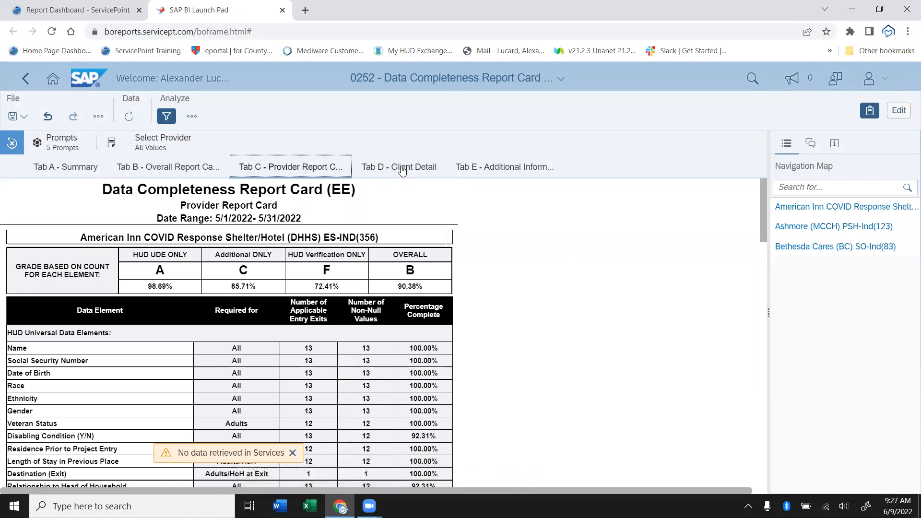
pyautogui.click(487, 168)
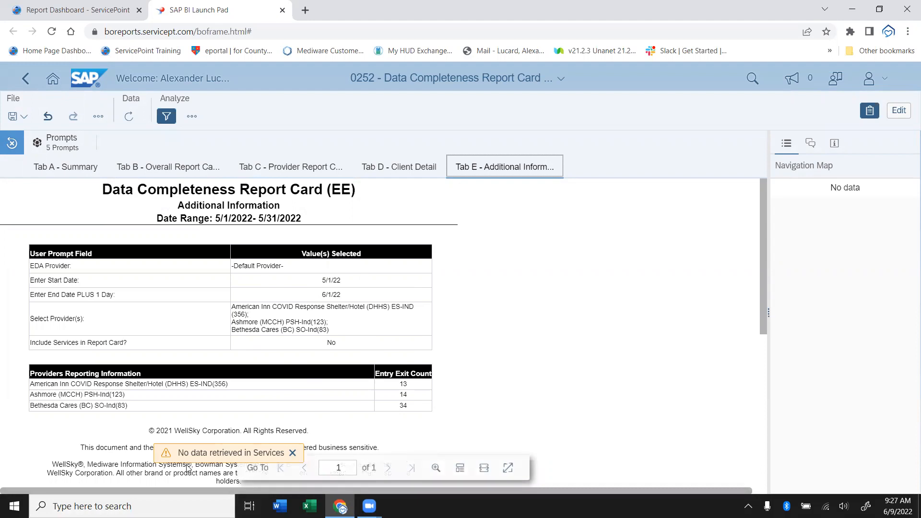
pyautogui.click(293, 453)
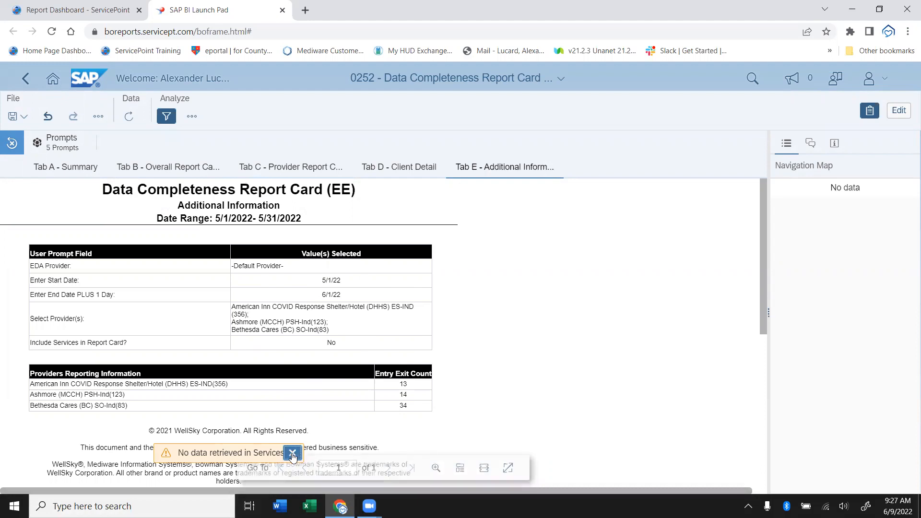
pyautogui.click(293, 454)
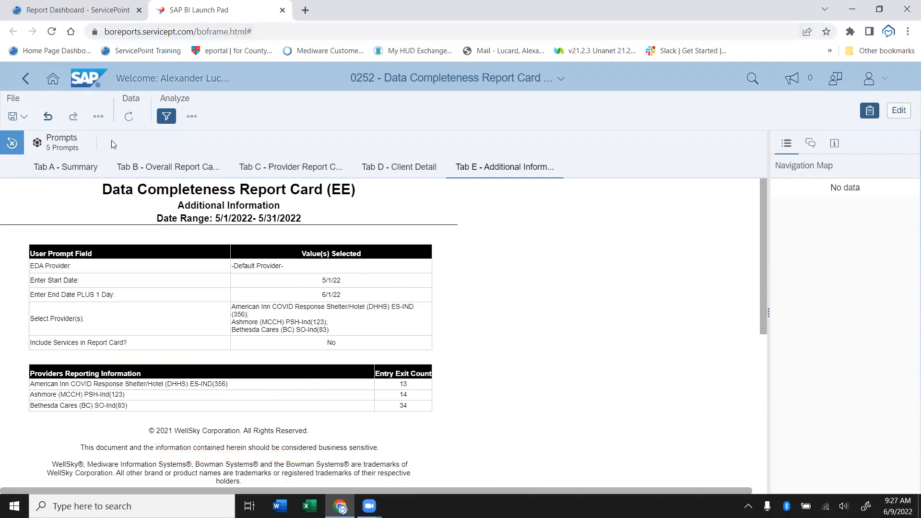
# - Check the values used for the report in the Prompts Summary and close it
pyautogui.click(47, 152)
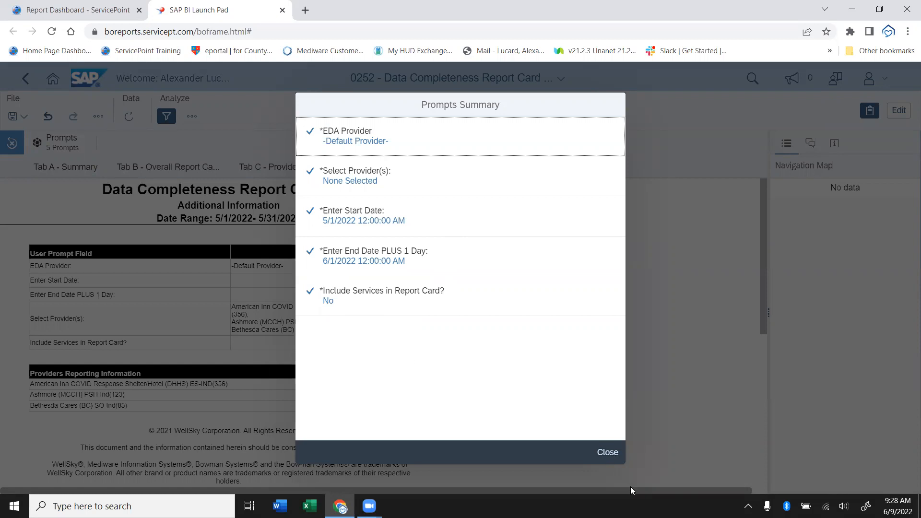
pyautogui.click(608, 452)
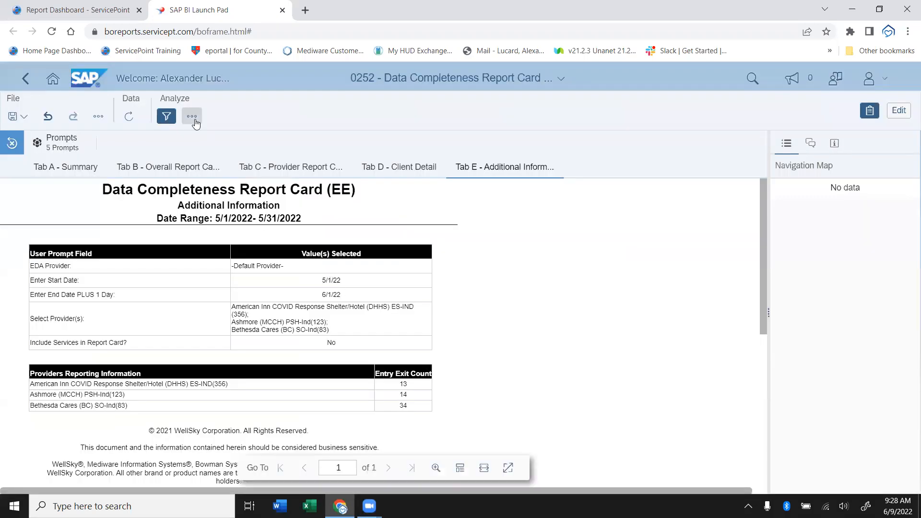
# - Hide the report's filter bar, look at the Summary and Overall Report Card sheets, and show the filter bar again
pyautogui.click(193, 117)
pyautogui.click(168, 119)
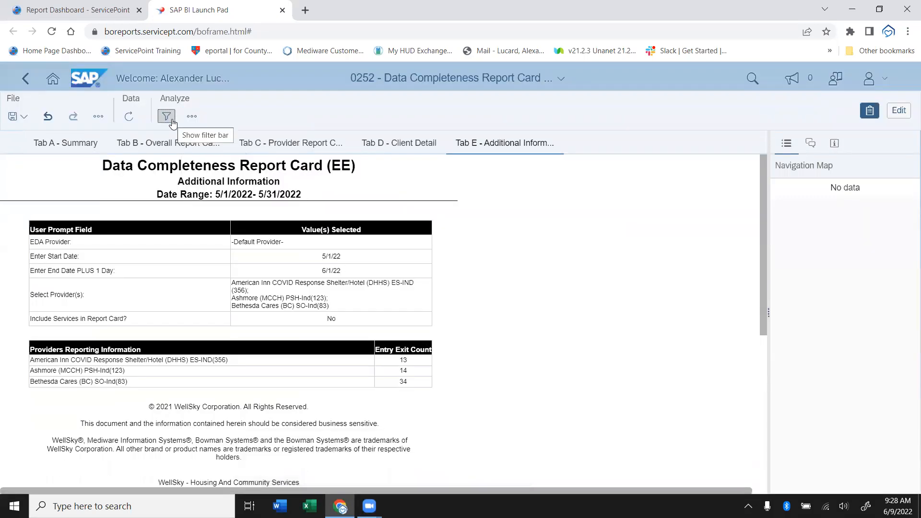
pyautogui.click(168, 119)
pyautogui.click(167, 120)
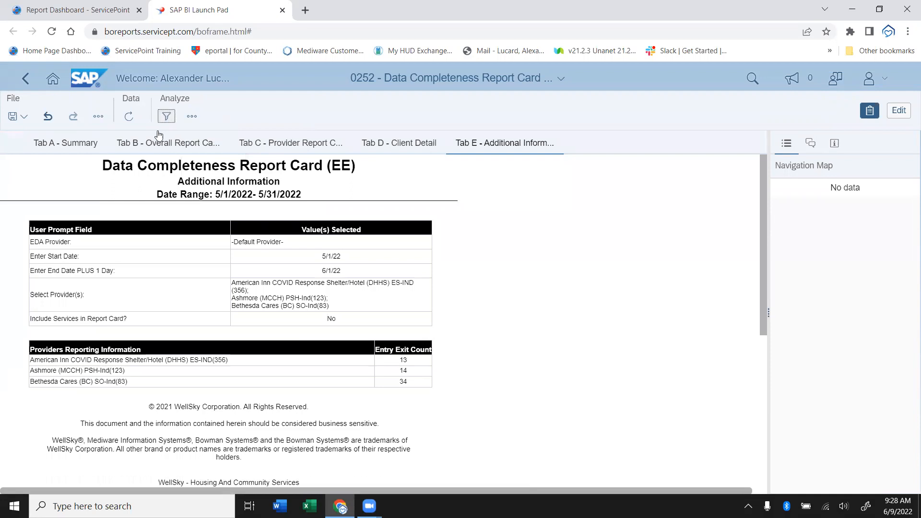
pyautogui.click(138, 144)
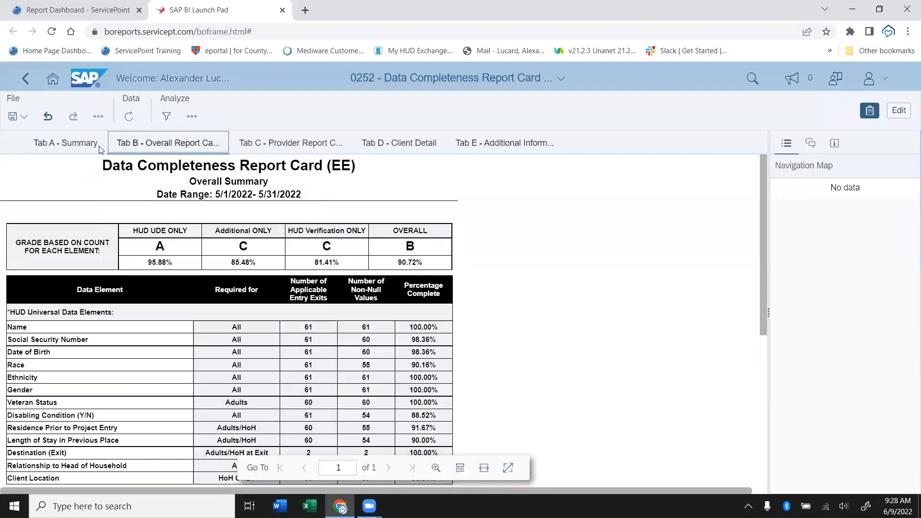
pyautogui.click(99, 147)
pyautogui.click(160, 144)
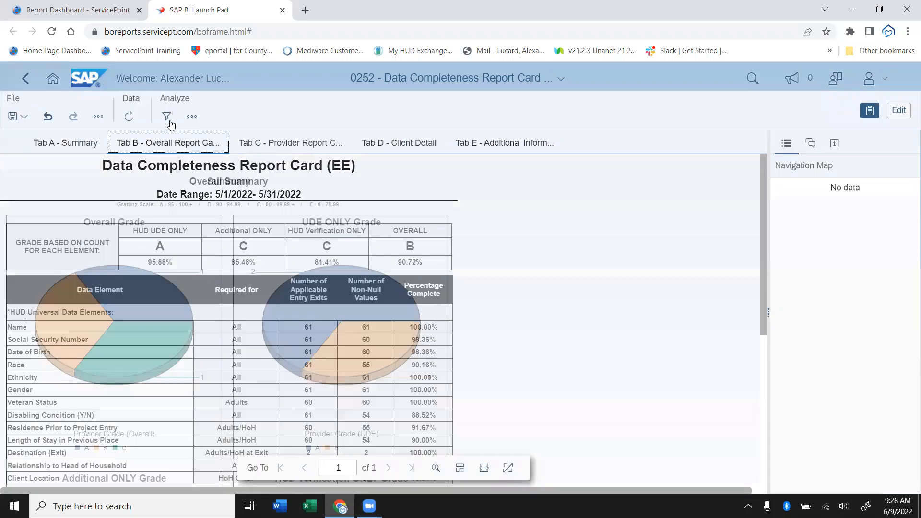
pyautogui.click(168, 119)
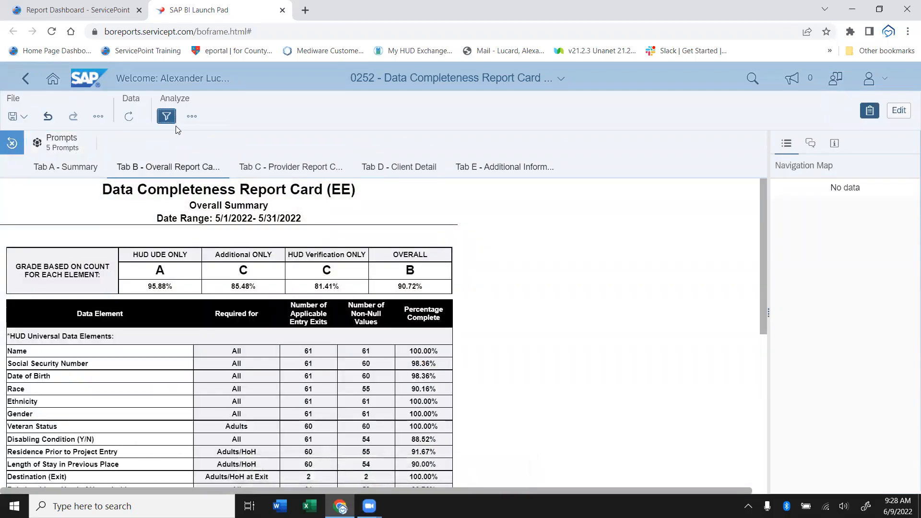
pyautogui.click(166, 116)
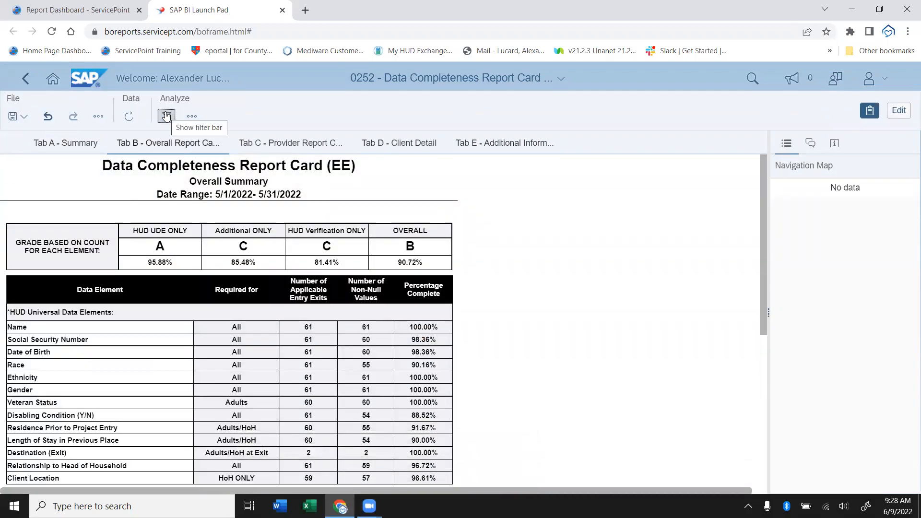
pyautogui.click(166, 116)
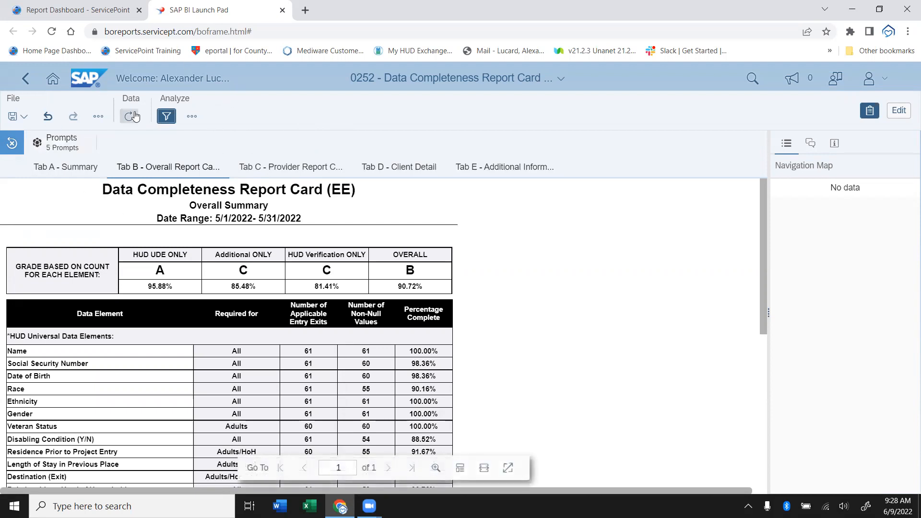
# - Leave the report and browse the public folders to ART Gallery Reports under montgomery_live_folder, ART Gallery Reports and Resources
pyautogui.click(53, 80)
pyautogui.click(71, 198)
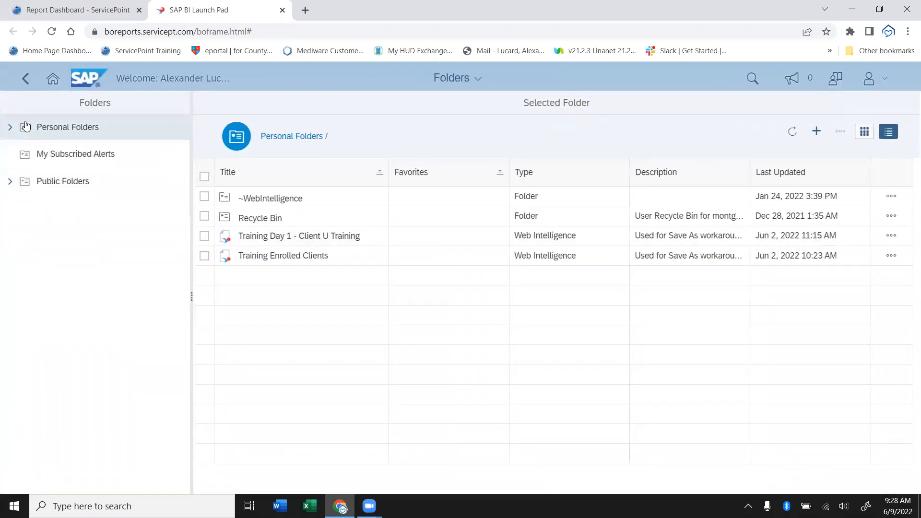
pyautogui.click(53, 185)
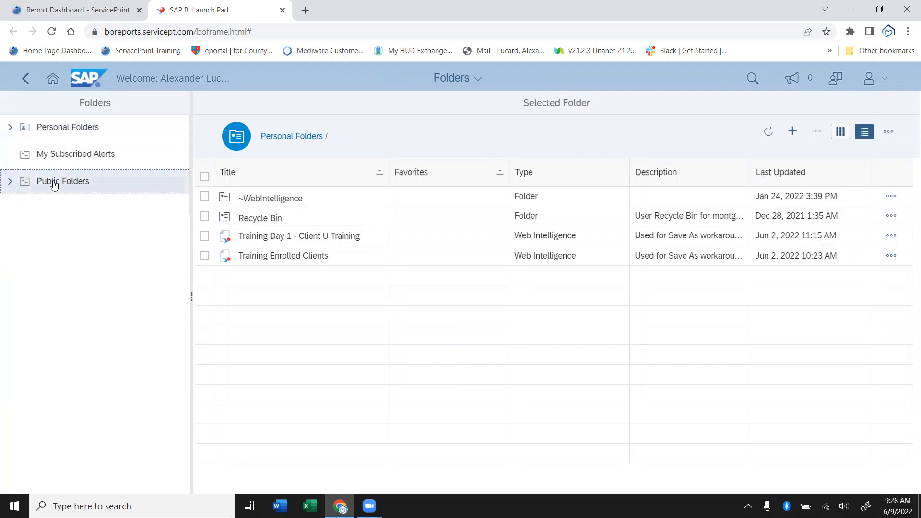
pyautogui.click(9, 181)
pyautogui.click(264, 239)
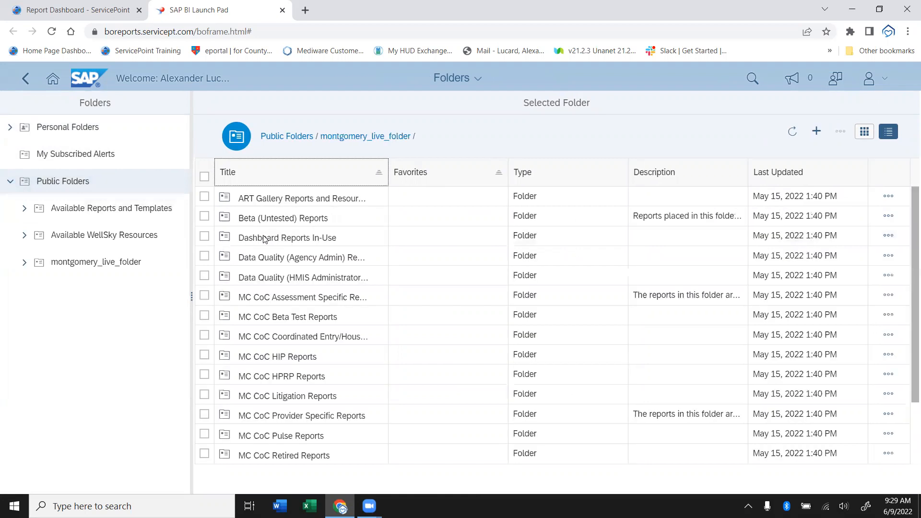
pyautogui.click(290, 201)
pyautogui.click(280, 219)
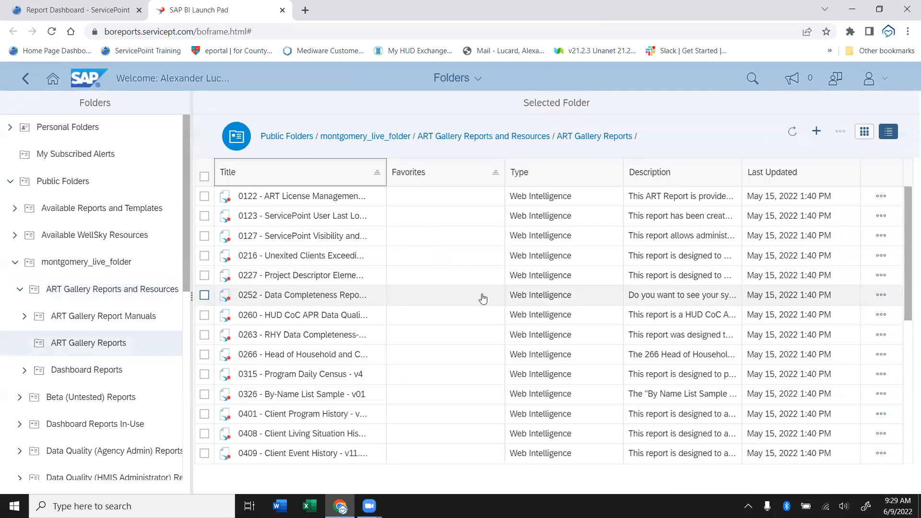
# - Mark the 0252 - Data Completeness Report Card as a favorite and return to the launch pad home page
pyautogui.click(881, 295)
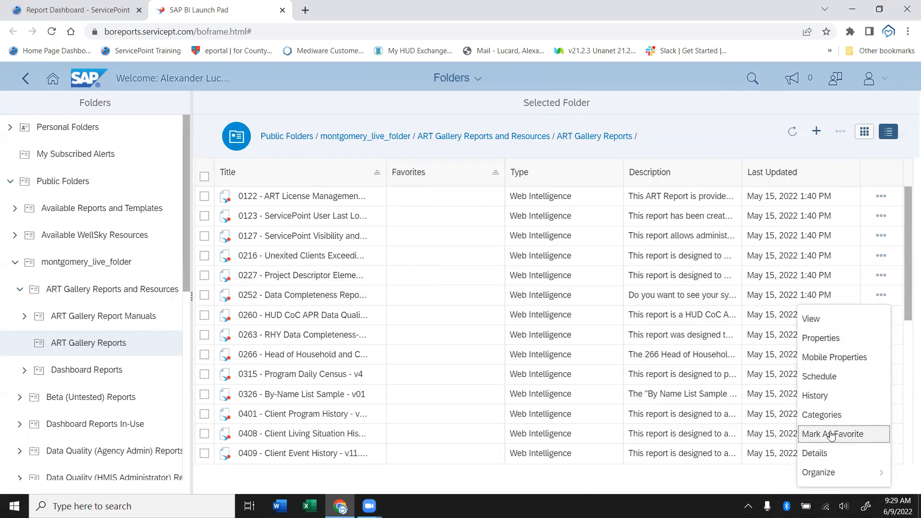
pyautogui.click(831, 434)
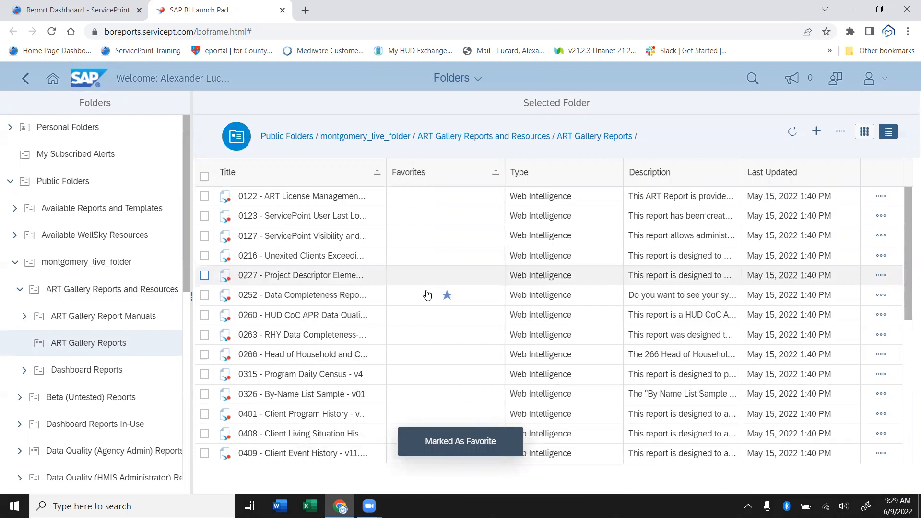
pyautogui.click(50, 83)
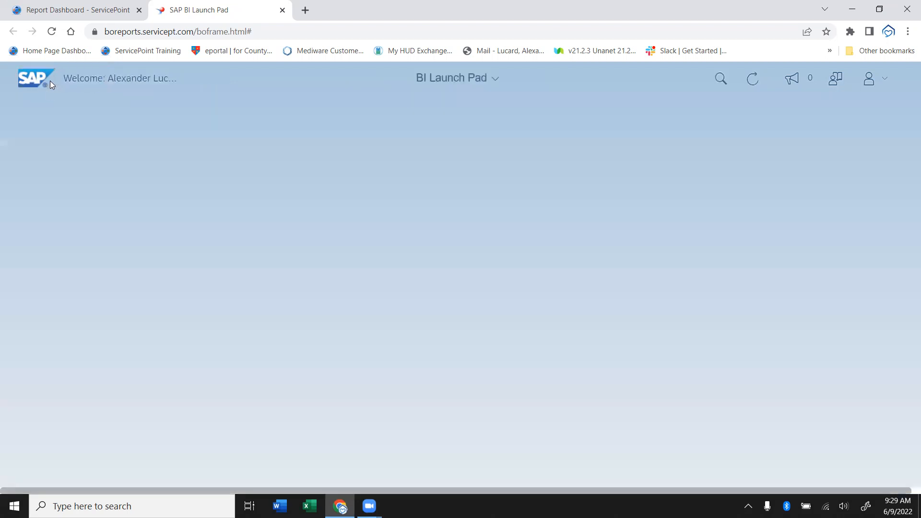